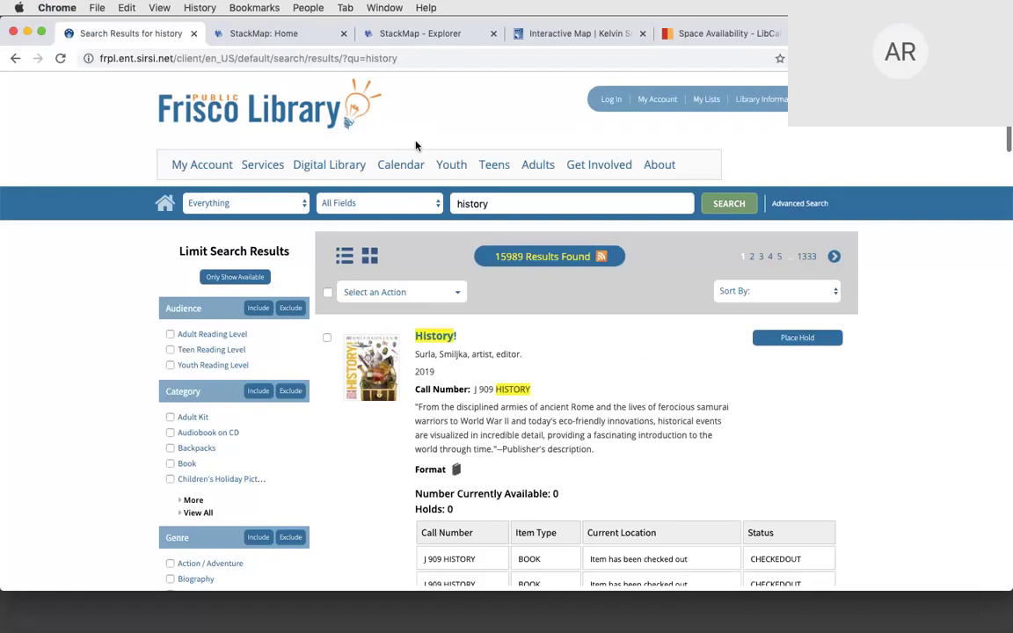
# Rerun the 'history' search in the Frisco Library catalog.
pyautogui.scroll(-4, 416, 145)
pyautogui.scroll(3, 416, 146)
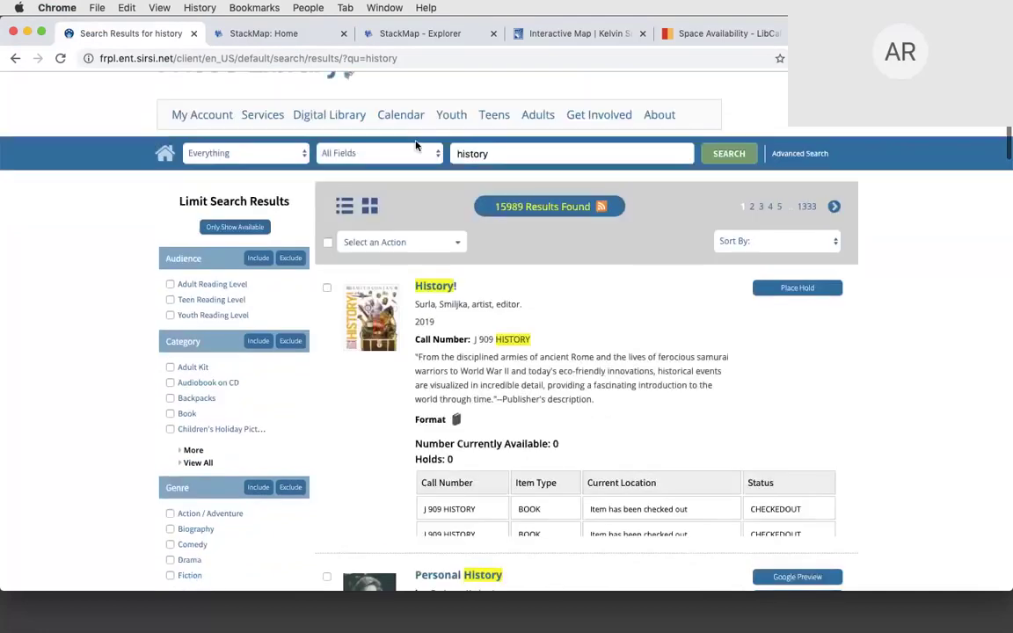
pyautogui.scroll(1, 418, 142)
pyautogui.click(658, 193)
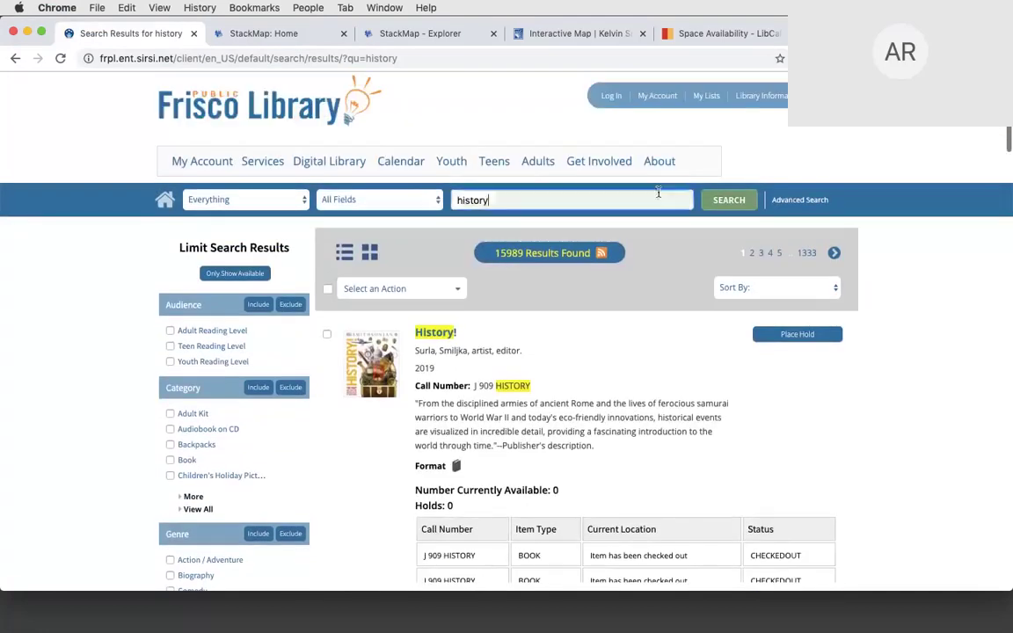
pyautogui.click(728, 201)
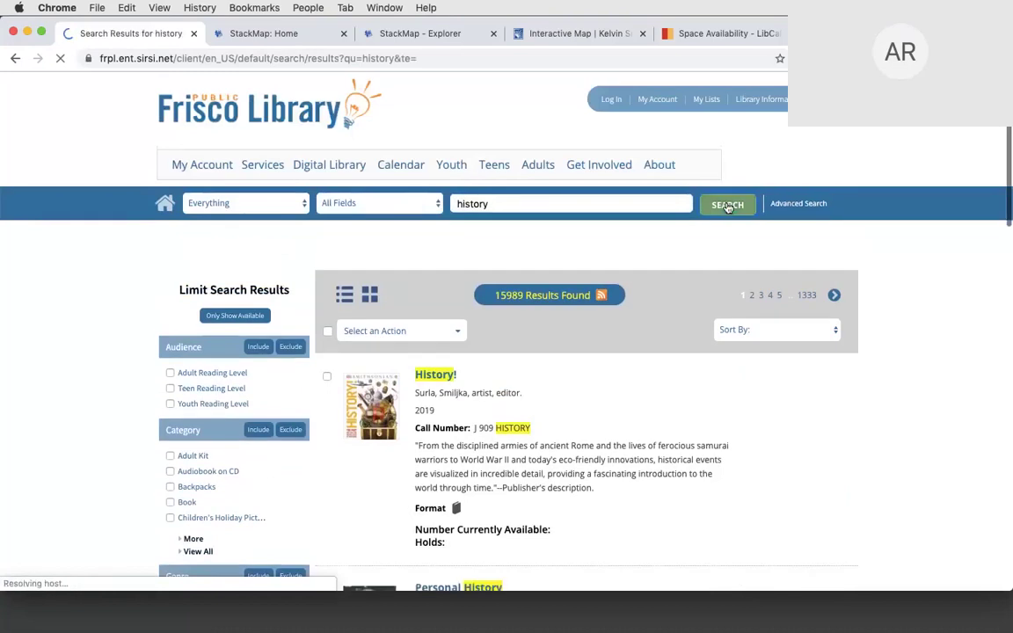
# Scroll the results down to Big history, 909 BIG, on shelf in 4TH FLOOR - Adult Nonfiction.
pyautogui.scroll(-2, 655, 395)
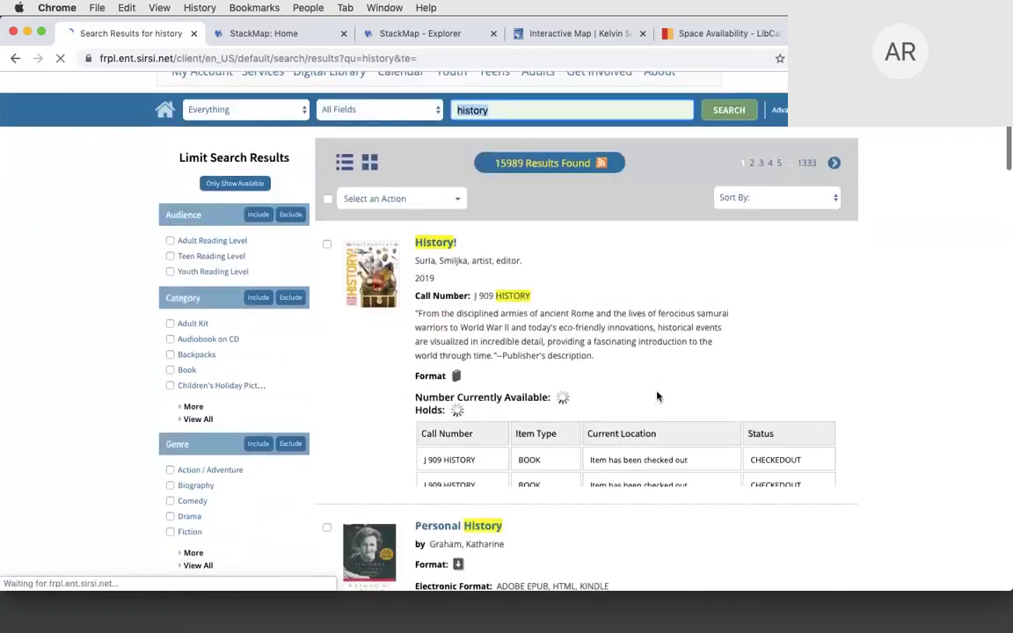
pyautogui.scroll(-3, 655, 396)
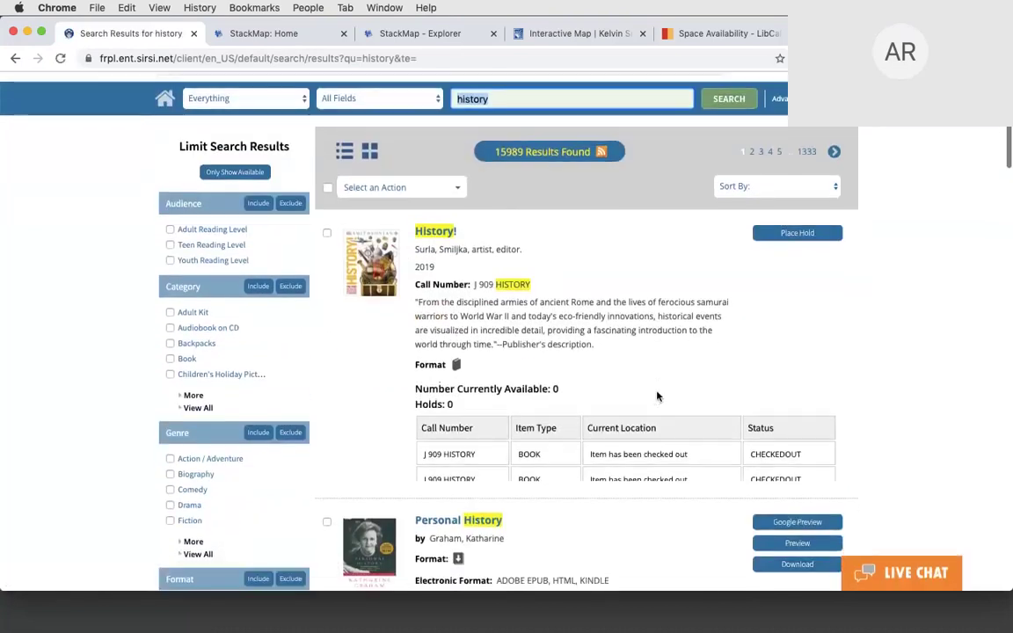
pyautogui.scroll(-10, 656, 396)
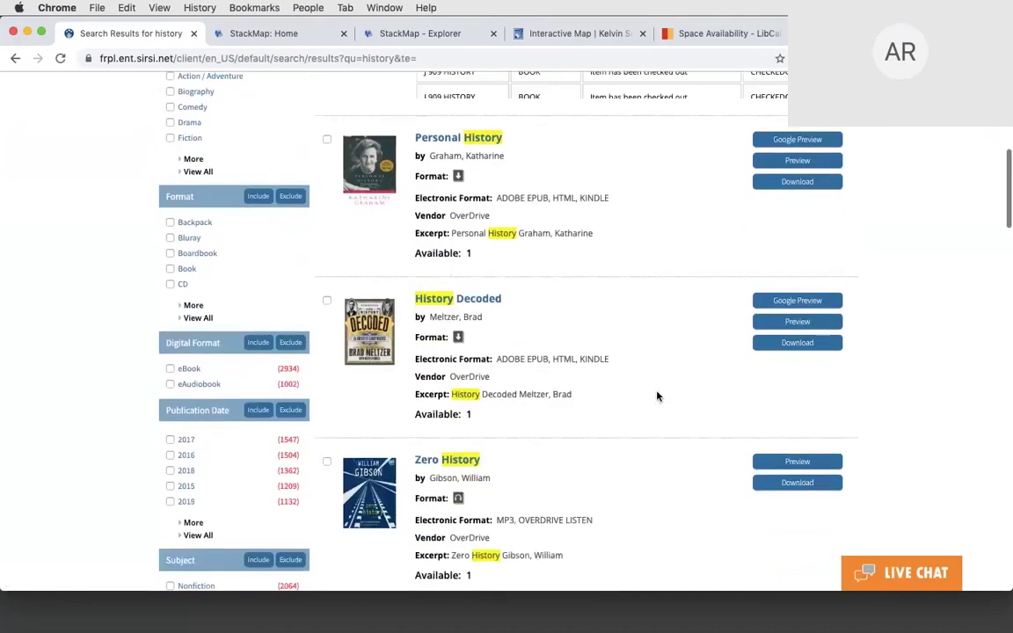
pyautogui.scroll(-4, 655, 396)
pyautogui.scroll(14, 656, 395)
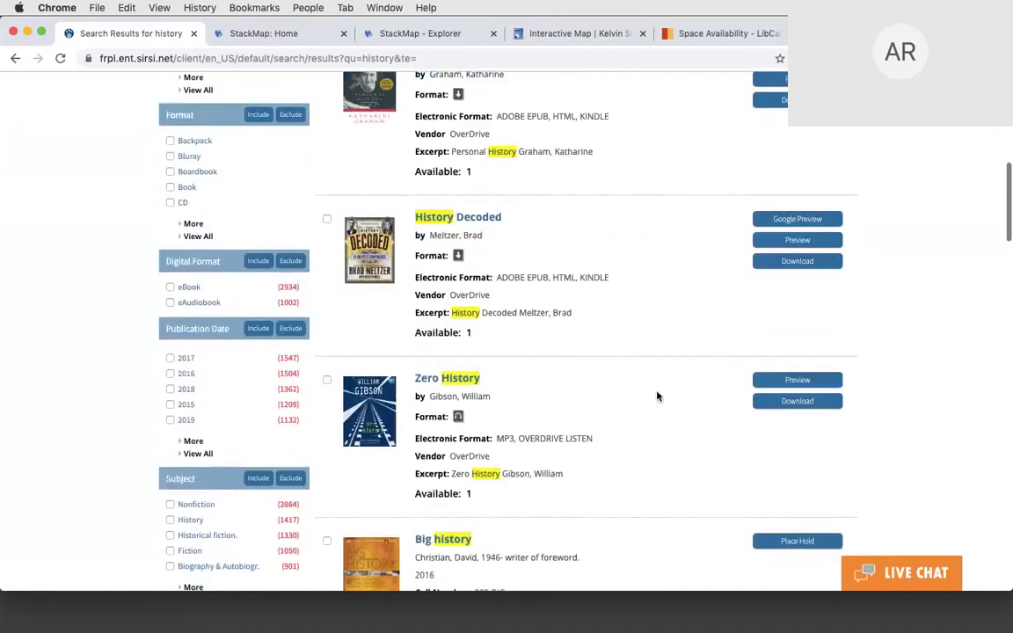
pyautogui.scroll(-10, 656, 396)
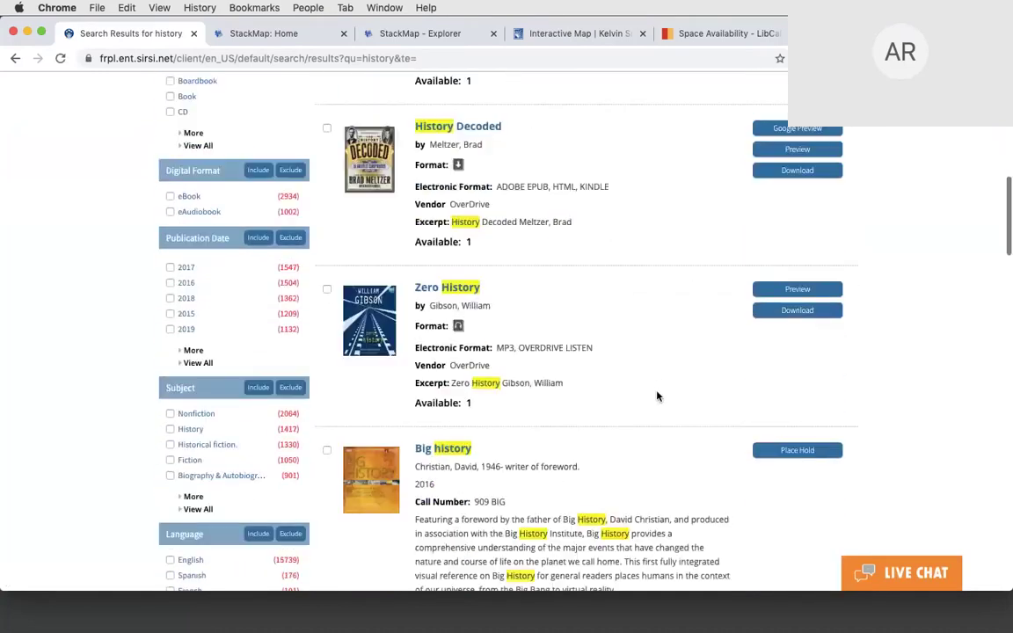
pyautogui.scroll(-7, 656, 395)
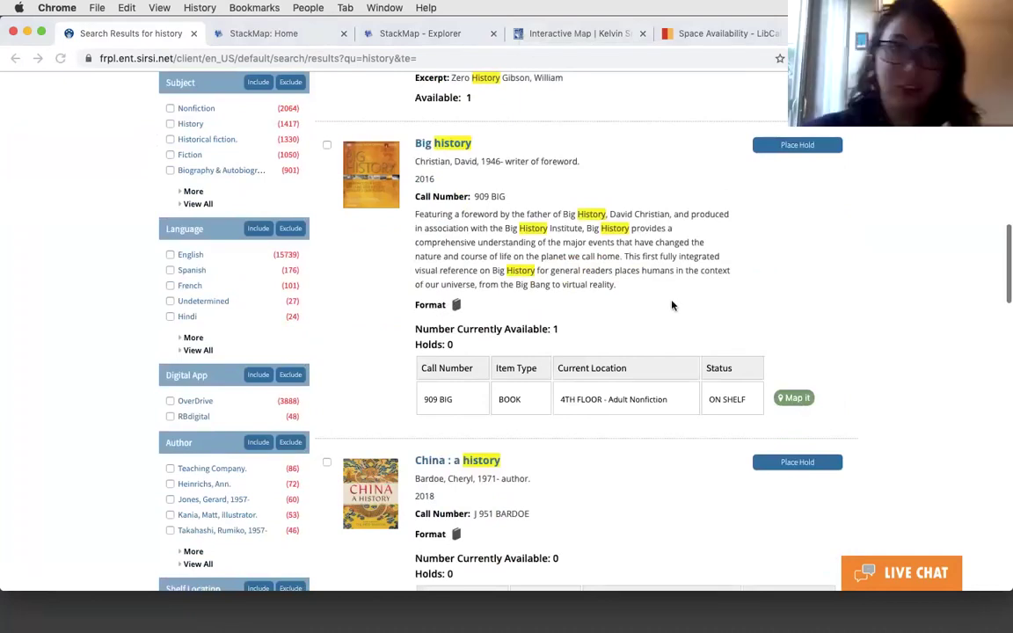
# Glance at the Interactive Map and StackMap pages, then map 909 BIG from the history results.
pyautogui.click(502, 35)
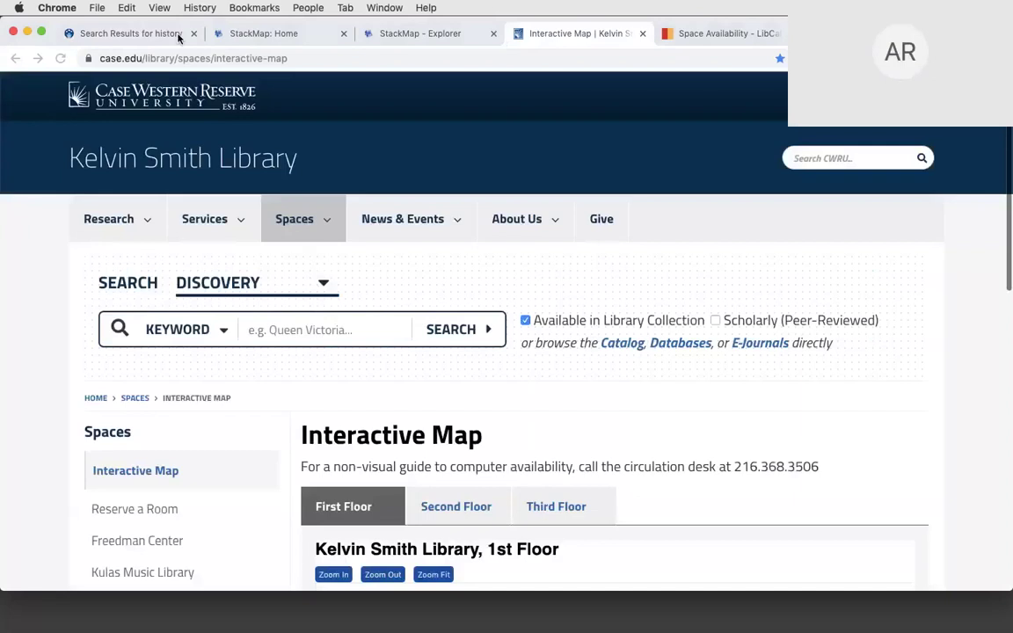
pyautogui.click(281, 36)
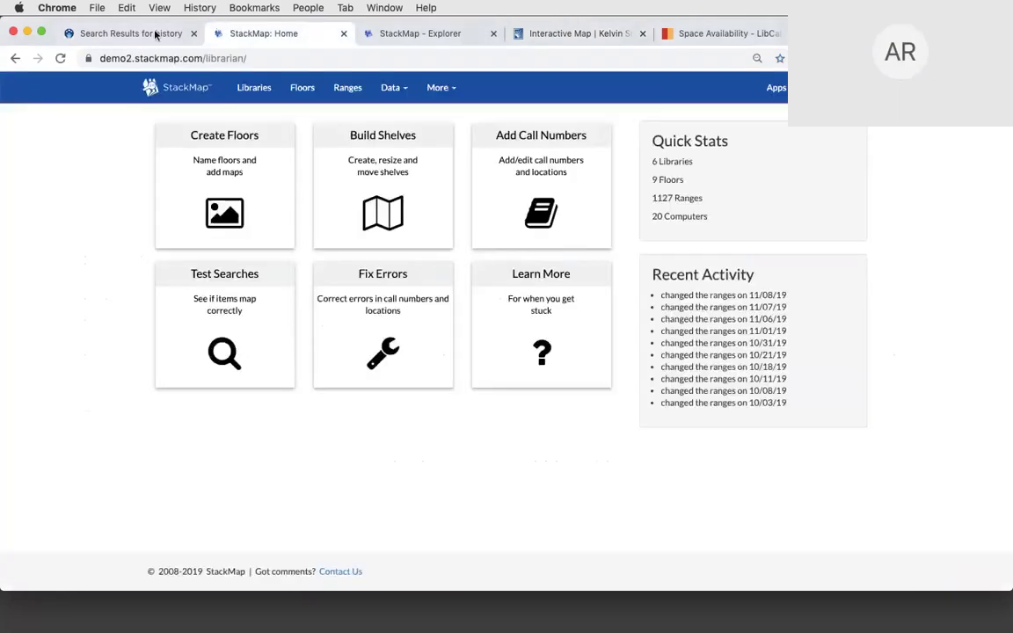
pyautogui.click(155, 34)
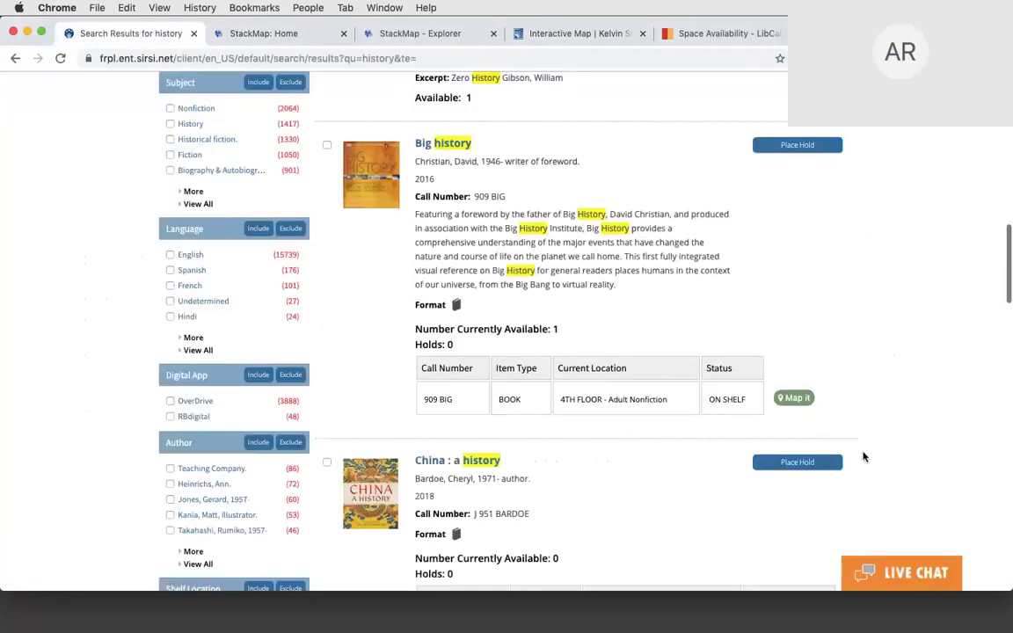
pyautogui.click(795, 400)
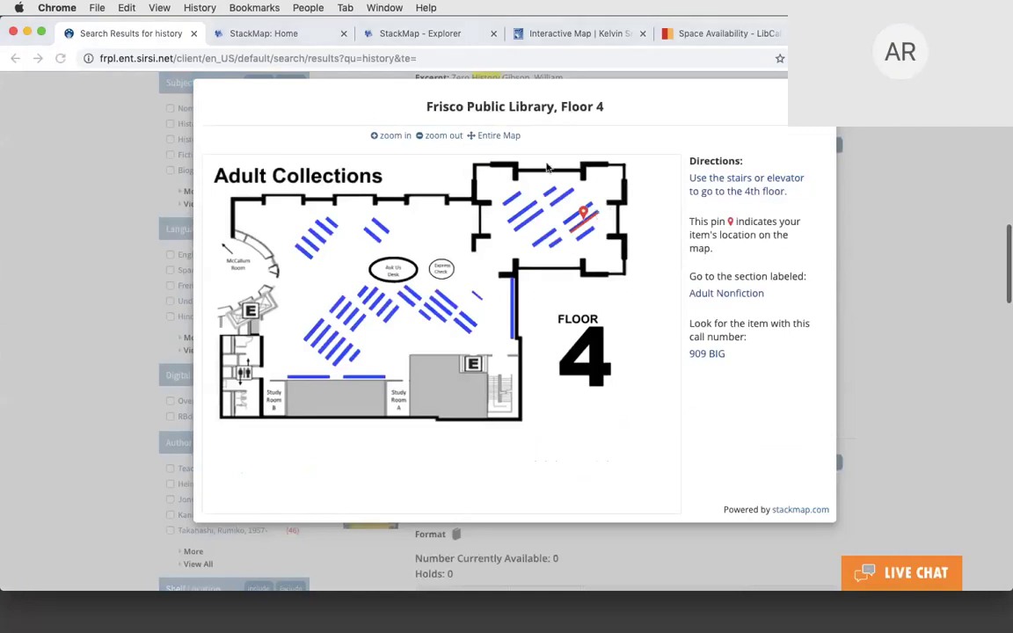
pyautogui.click(389, 136)
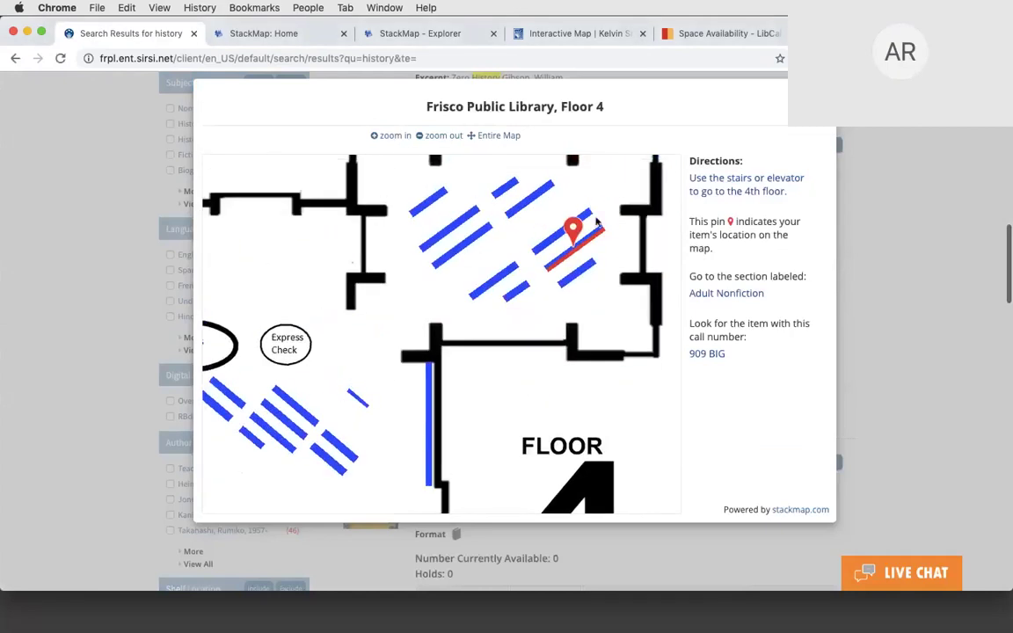
pyautogui.moveTo(546, 280)
pyautogui.click(512, 137)
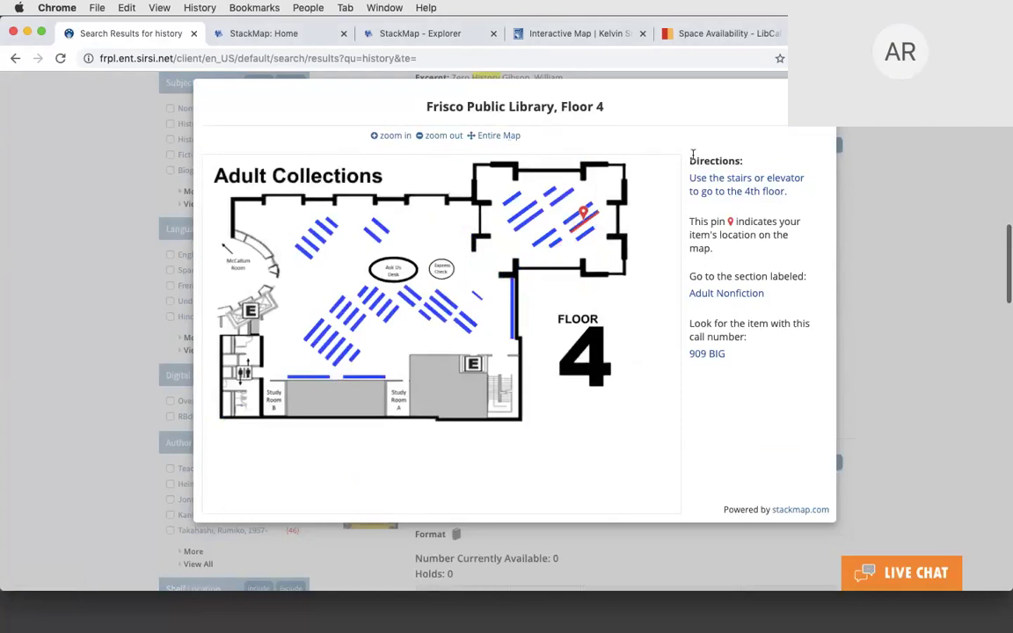
pyautogui.moveTo(688, 156); pyautogui.dragTo(726, 349)
pyautogui.click(730, 369)
# Zoom the Floor 4 map in twice and back out twice, then close the map popup.
pyautogui.click(383, 137)
pyautogui.click(382, 138)
pyautogui.click(442, 138)
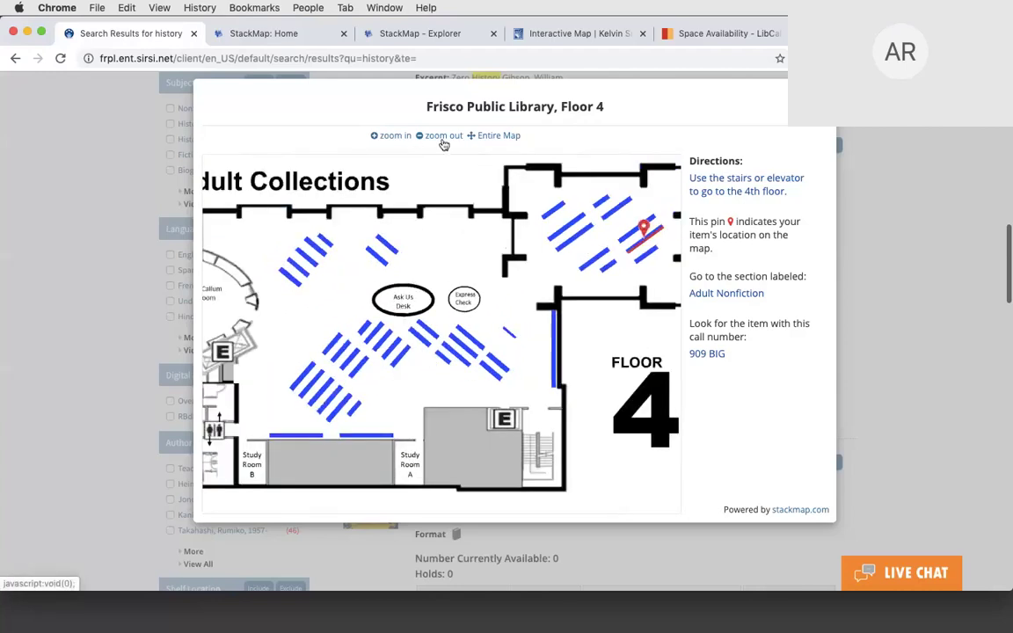
pyautogui.click(442, 138)
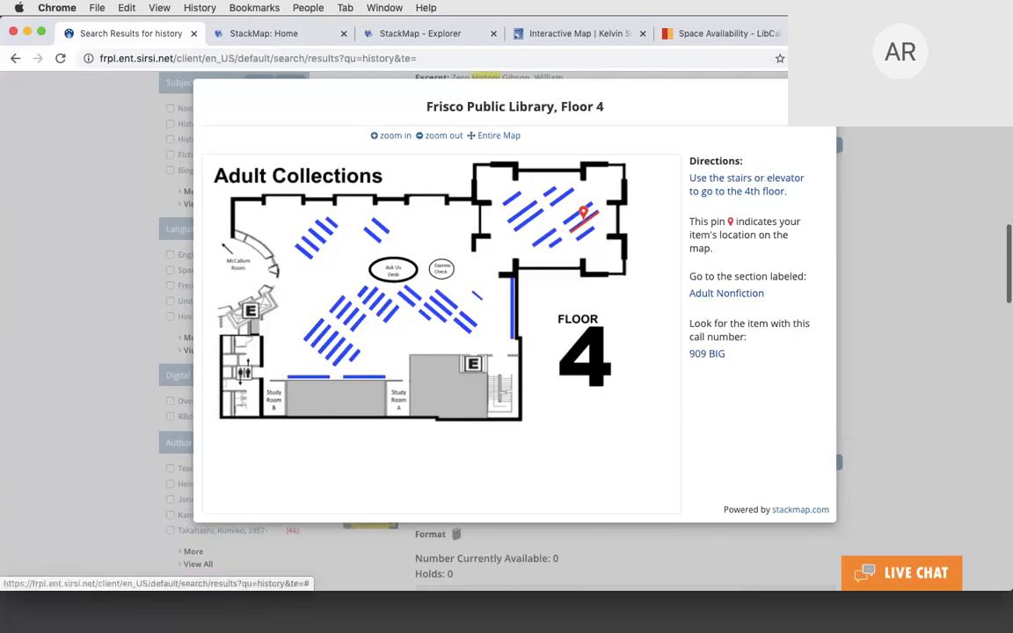
pyautogui.press('Escape')
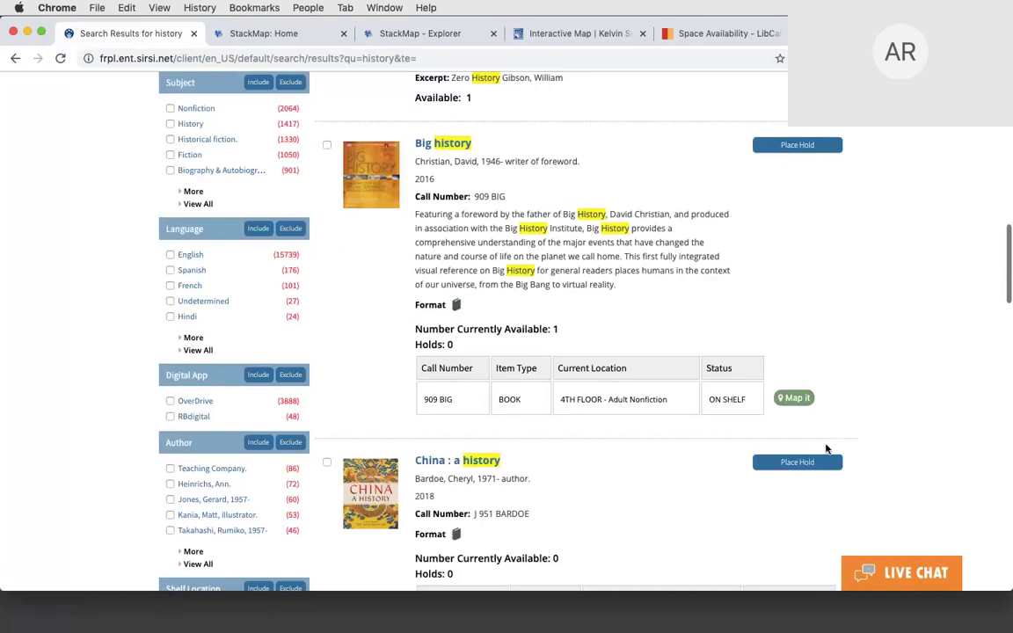
pyautogui.scroll(15, 826, 447)
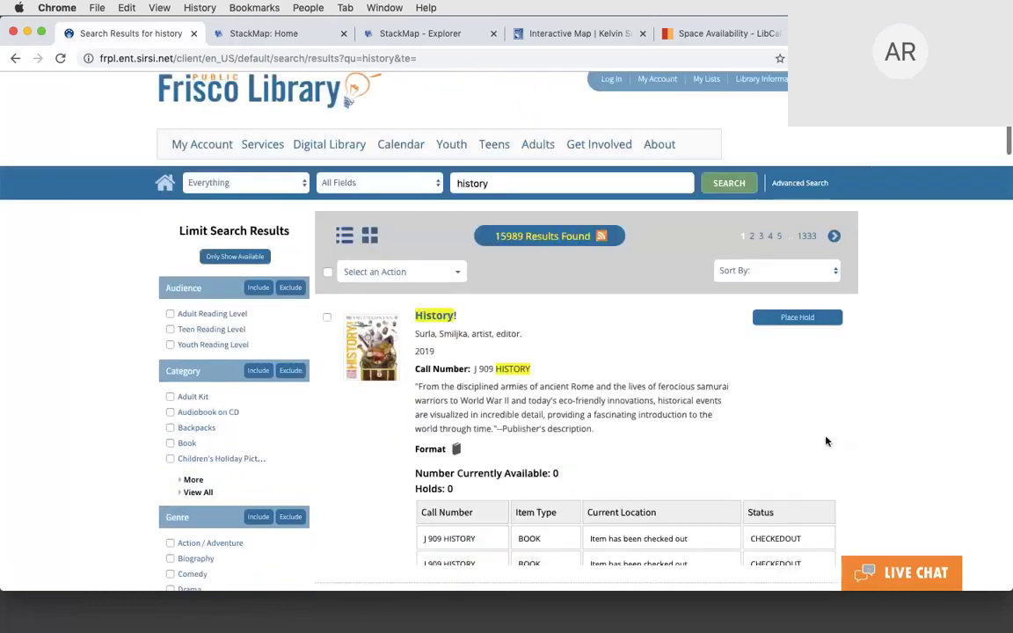
pyautogui.scroll(2, 826, 441)
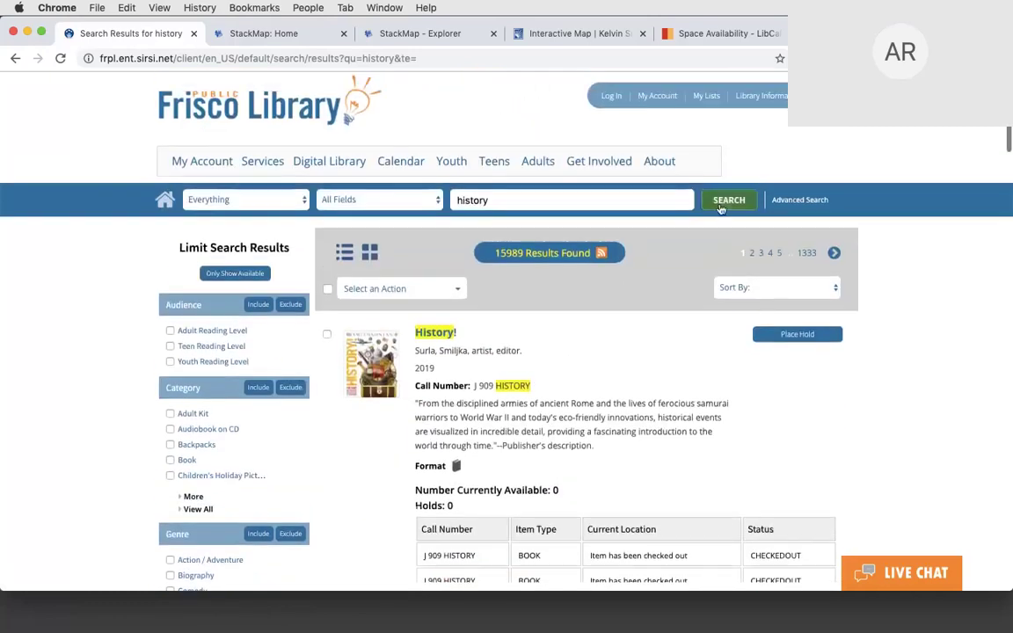
pyautogui.scroll(-15, 782, 354)
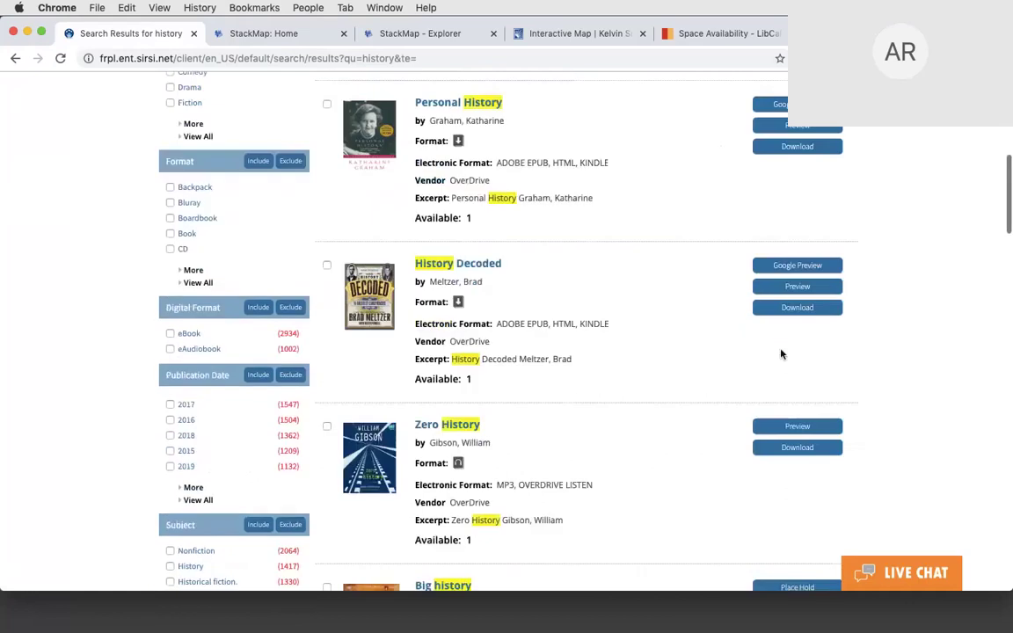
pyautogui.scroll(-5, 782, 355)
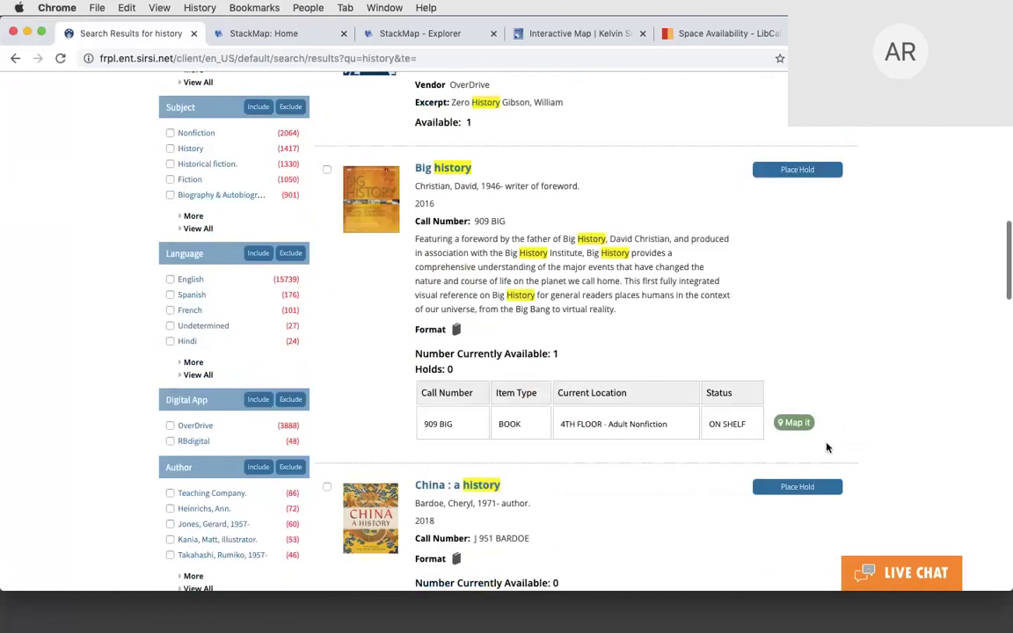
pyautogui.scroll(-5, 826, 447)
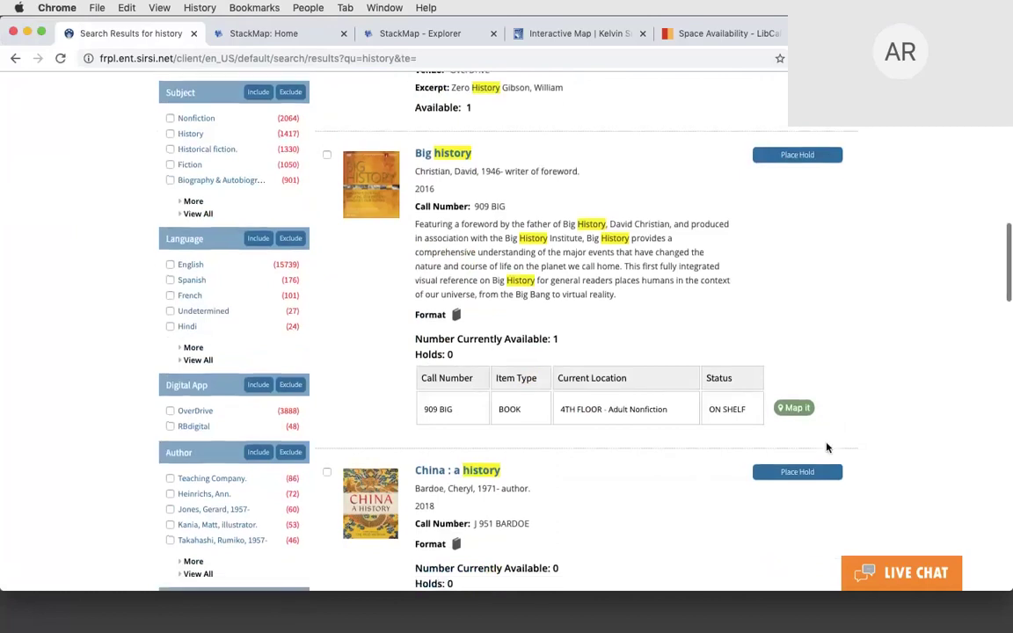
pyautogui.scroll(3, 826, 448)
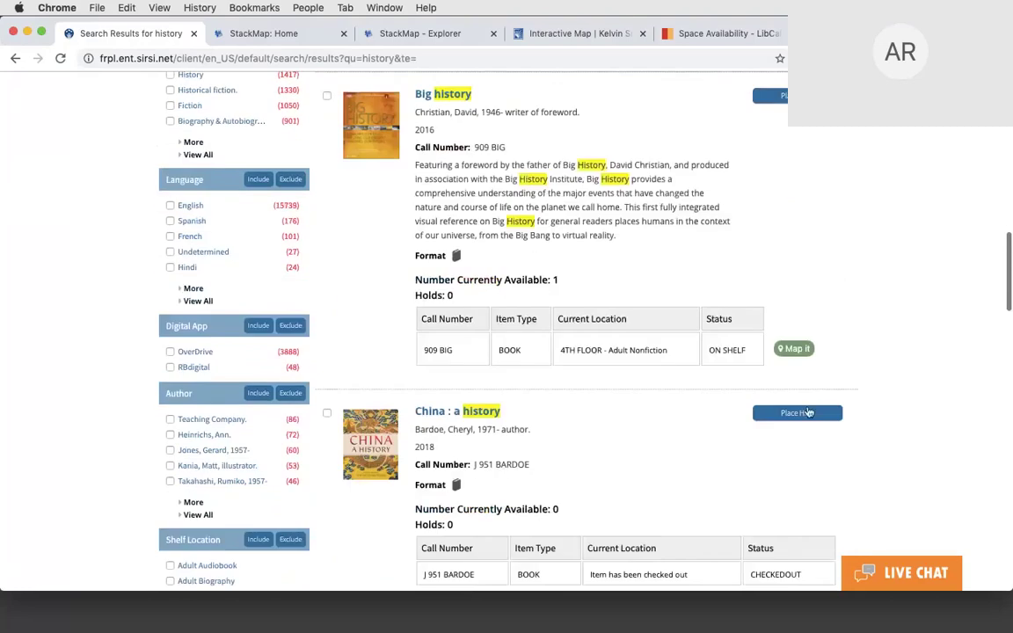
pyautogui.scroll(-3, 800, 355)
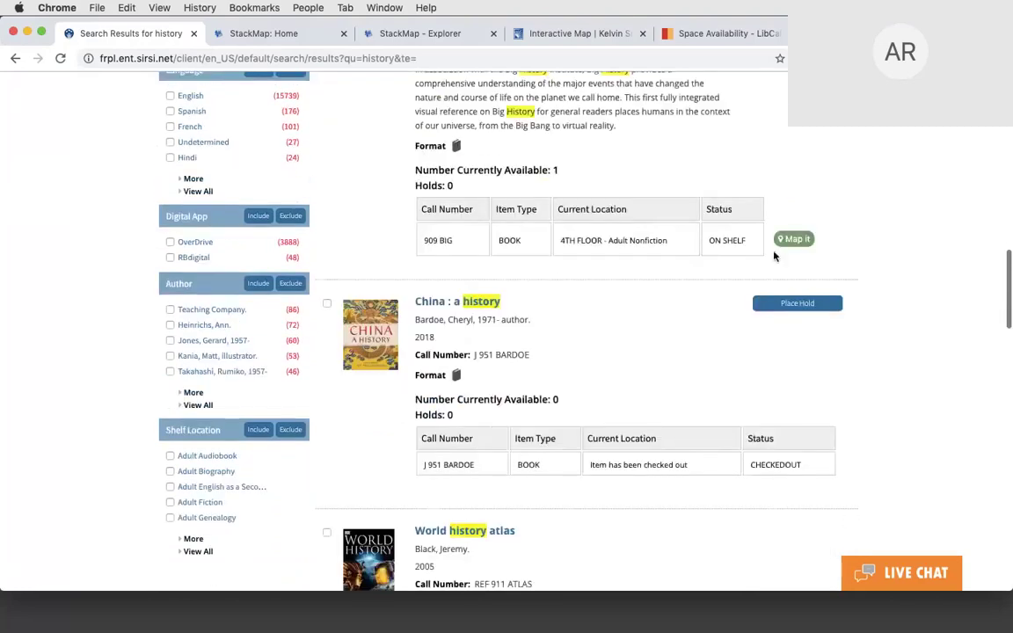
# Highlight the ON SHELF and CHECKEDOUT status text in the results, then clear the selection.
pyautogui.doubleClick(737, 241)
pyautogui.click(737, 241)
pyautogui.click(735, 242)
pyautogui.doubleClick(763, 464)
pyautogui.click(853, 512)
# Scroll back up and switch to the StackMap librarian home page.
pyautogui.scroll(2, 853, 512)
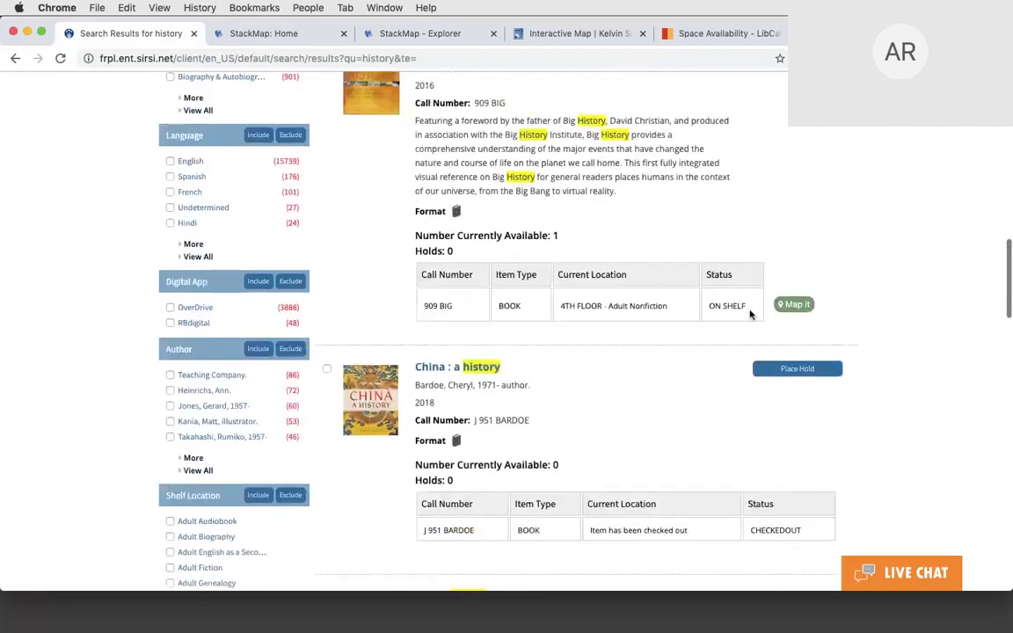
pyautogui.scroll(1, 745, 213)
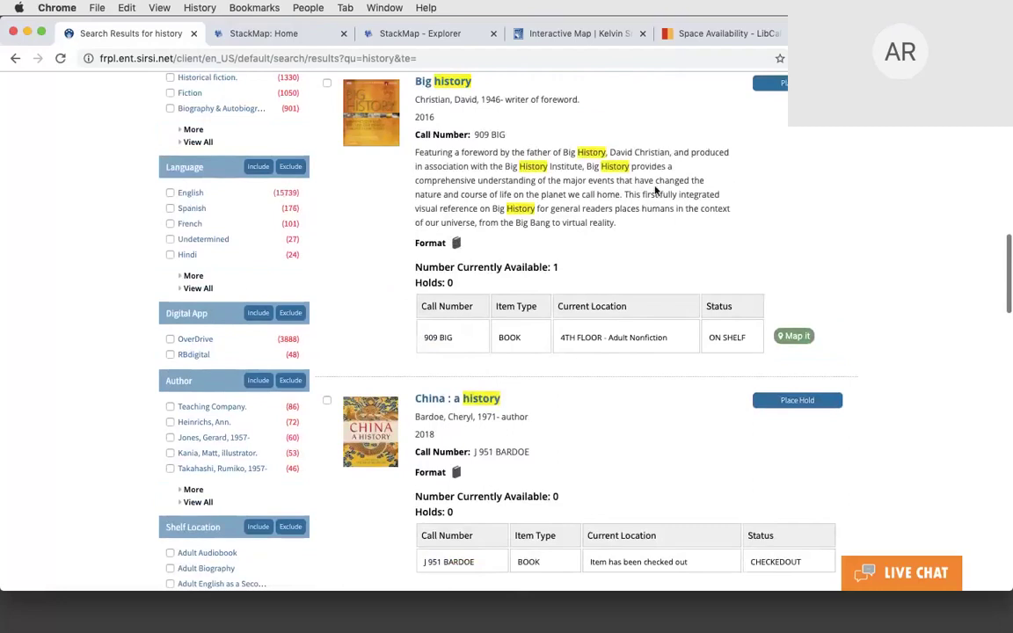
pyautogui.click(246, 39)
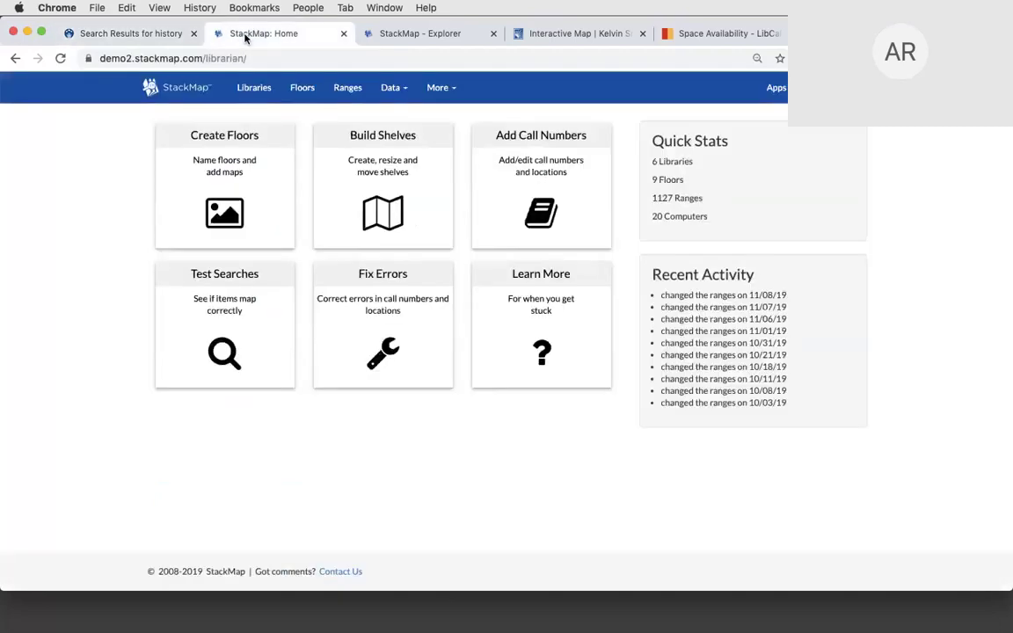